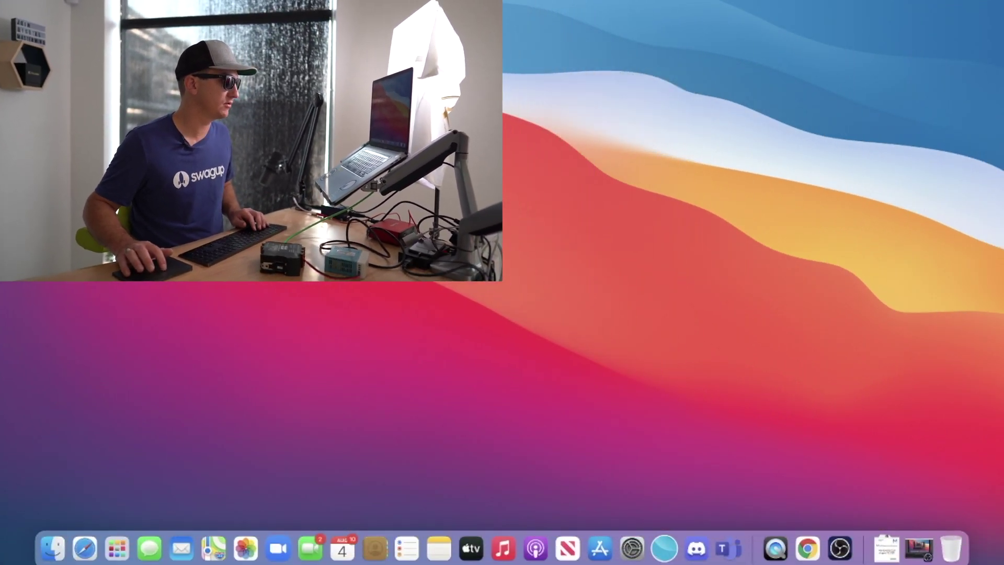
# Step: Open the USB LAN adapter's Advanced TCP/IP settings and set Configure IPv4 to Manually
pyautogui.click(783, 3)
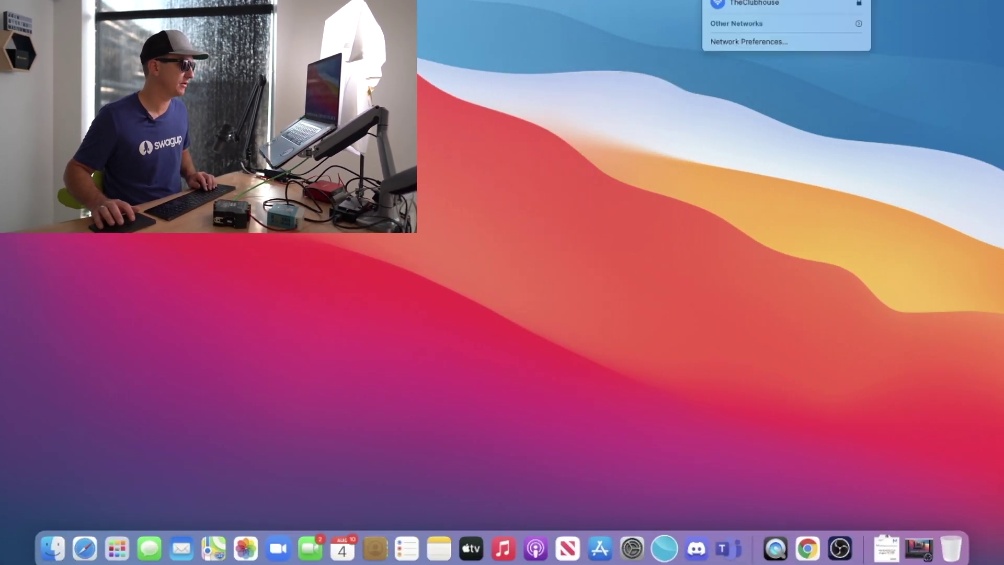
pyautogui.click(749, 42)
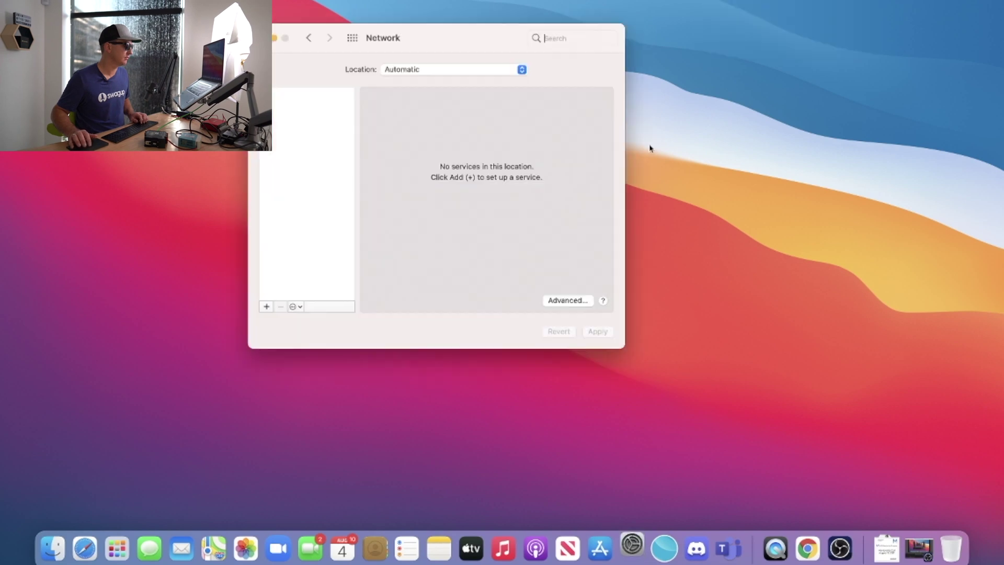
pyautogui.click(319, 102)
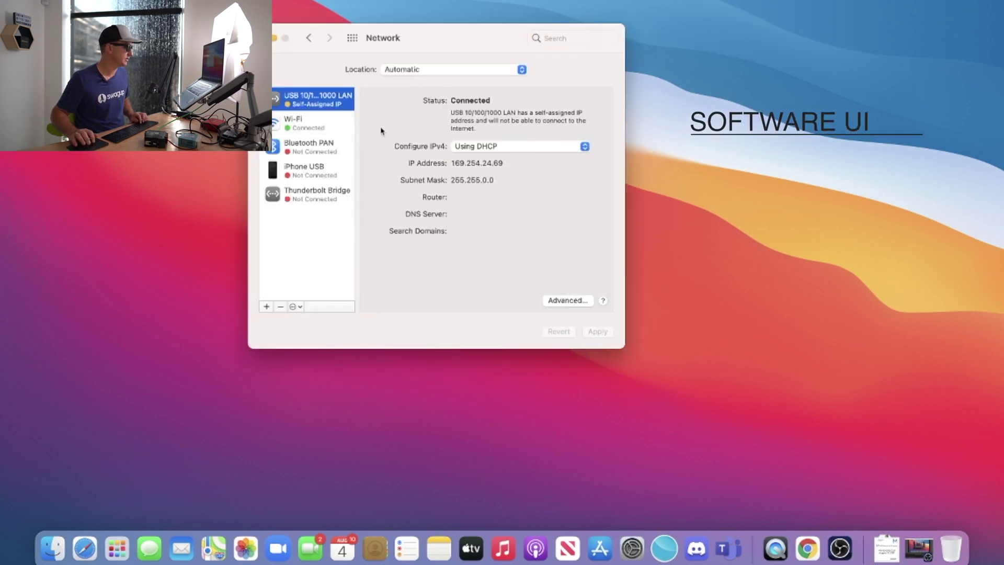
pyautogui.click(565, 302)
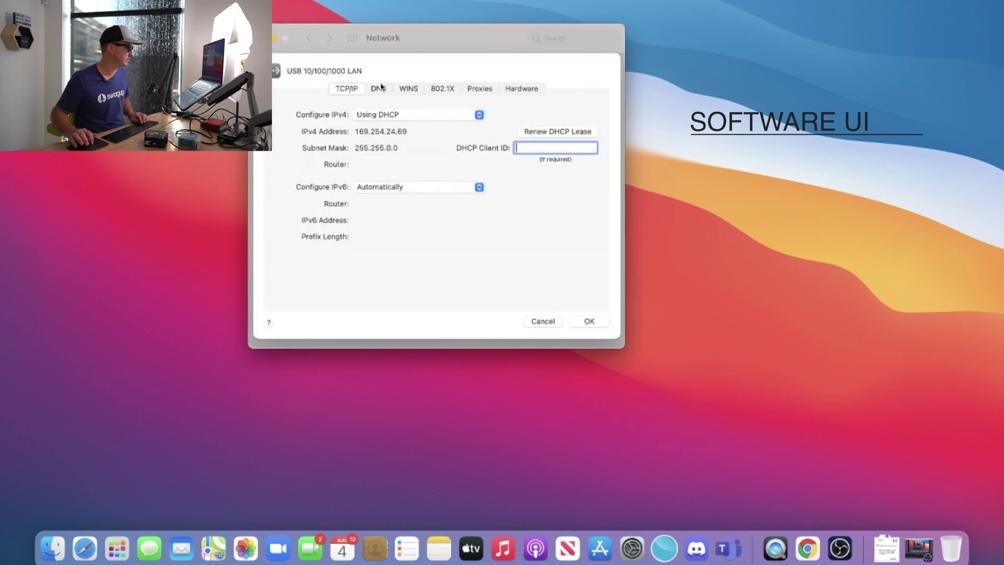
pyautogui.click(397, 115)
pyautogui.click(400, 151)
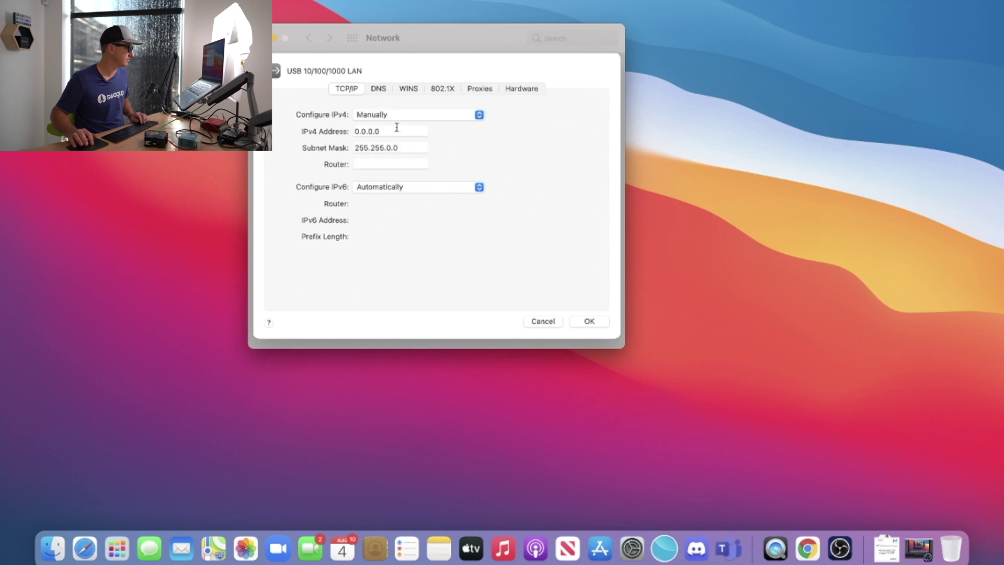
# Step: Enter IP 192.168.1.249 with subnet mask 255.255.255.0, confirm, and apply the settings
pyautogui.write('192.168.1.')
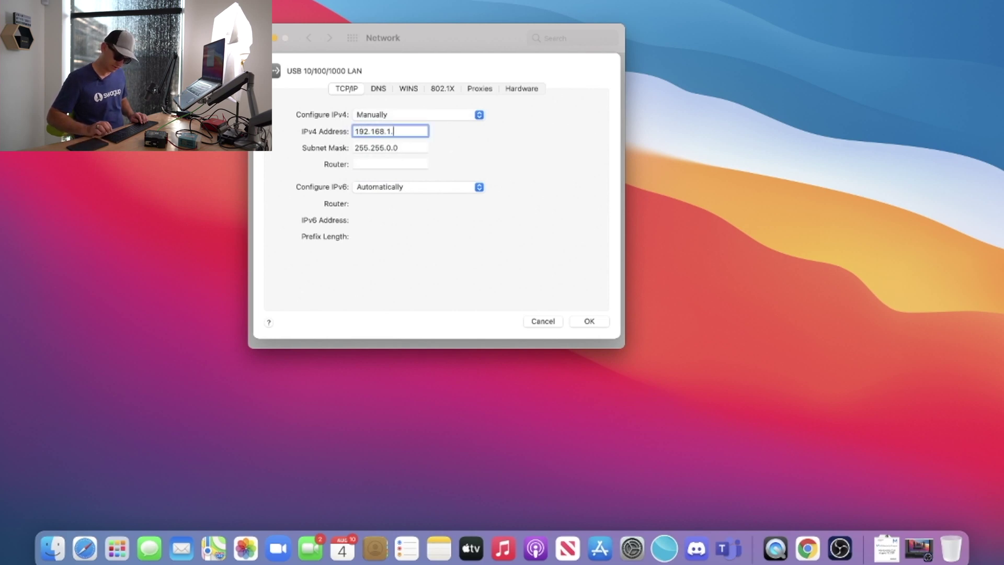
pyautogui.write('249')
pyautogui.press('Tab')
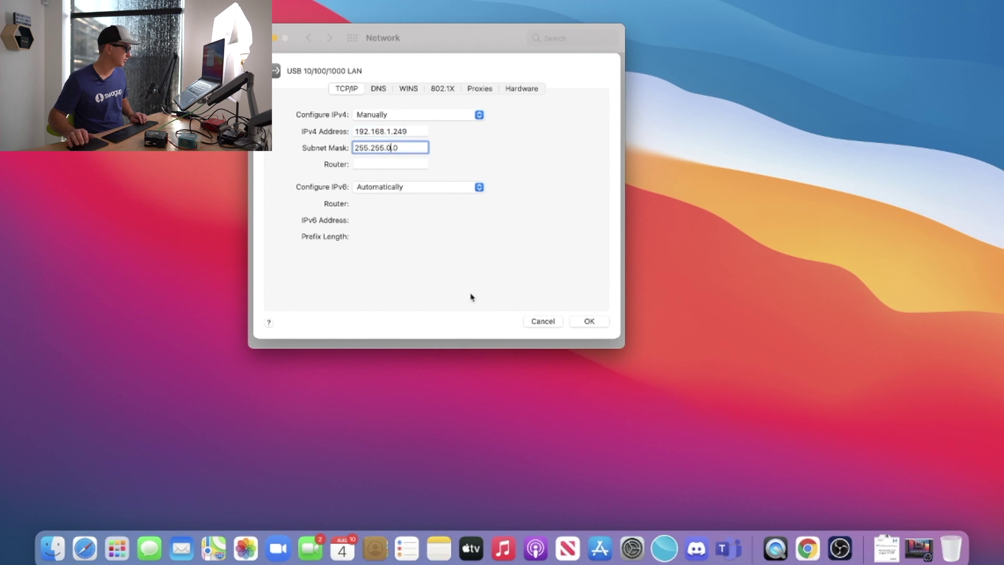
pyautogui.press('Right')
pyautogui.press('BackSpace')
pyautogui.press('BackSpace')
pyautogui.write('255.')
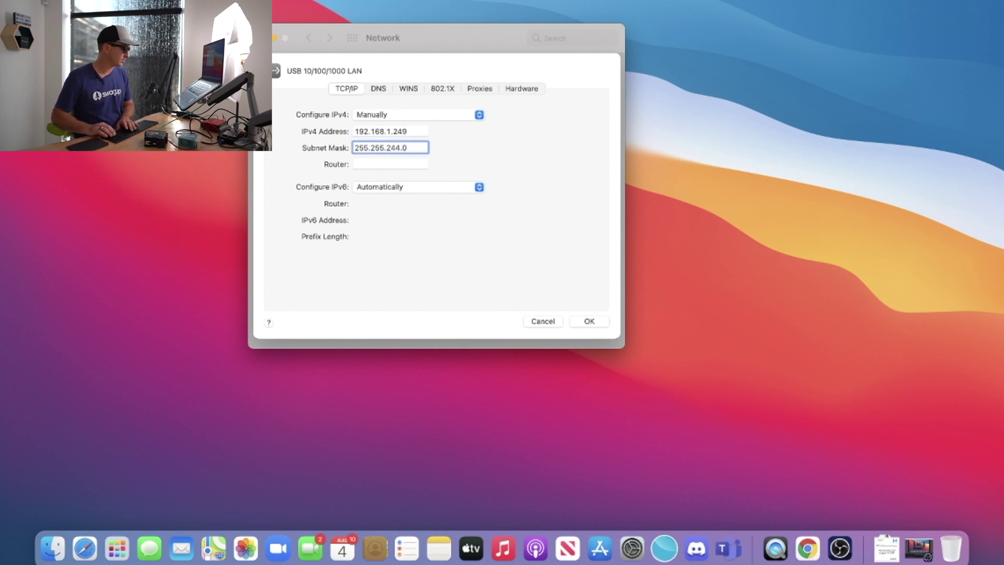
pyautogui.press('Tab')
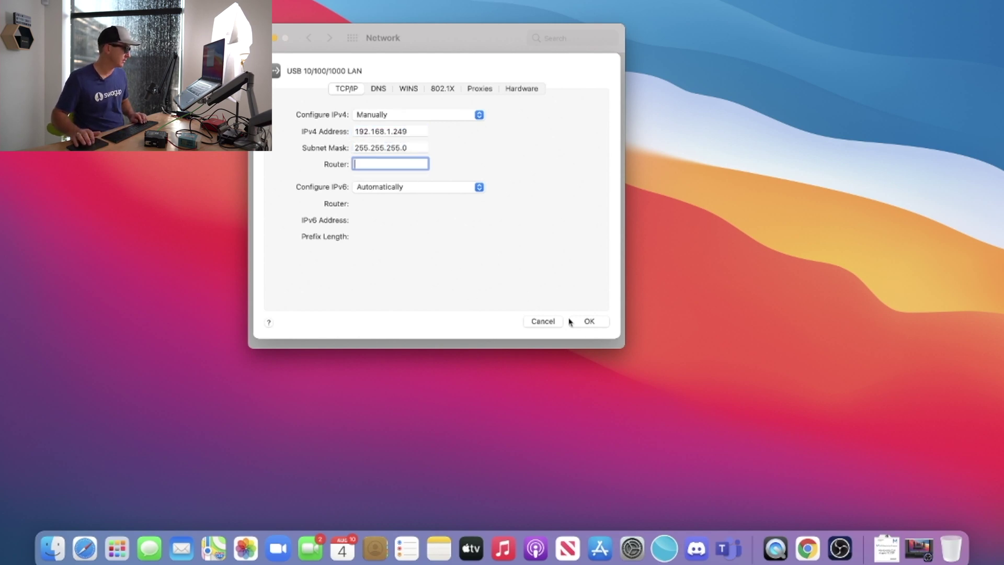
pyautogui.click(588, 320)
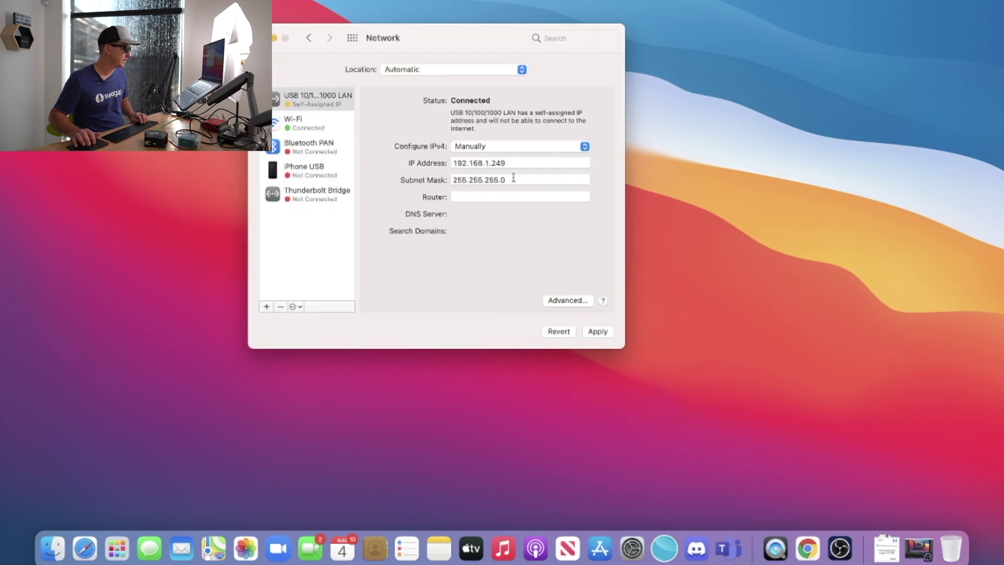
pyautogui.moveTo(514, 163); pyautogui.dragTo(409, 166)
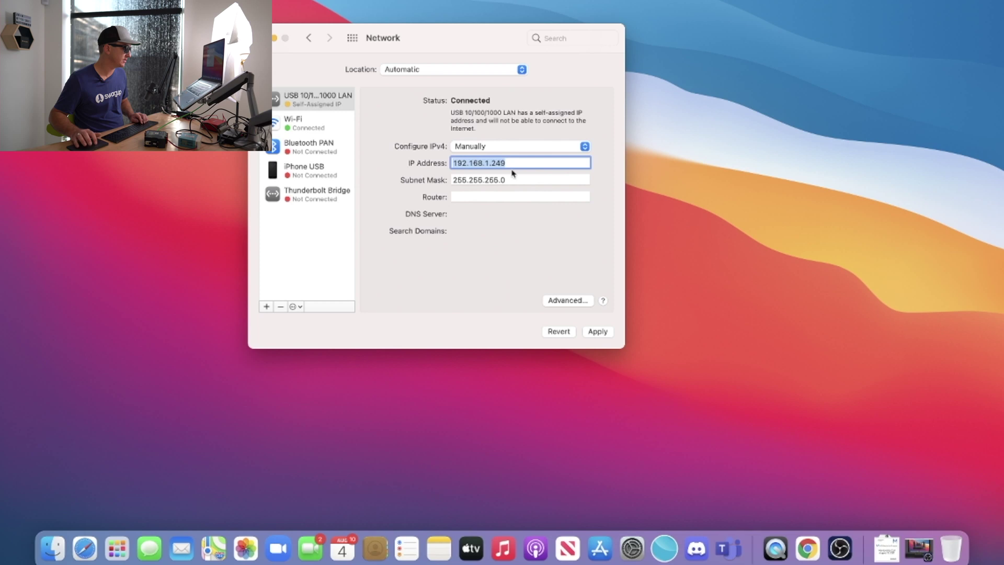
pyautogui.click(607, 333)
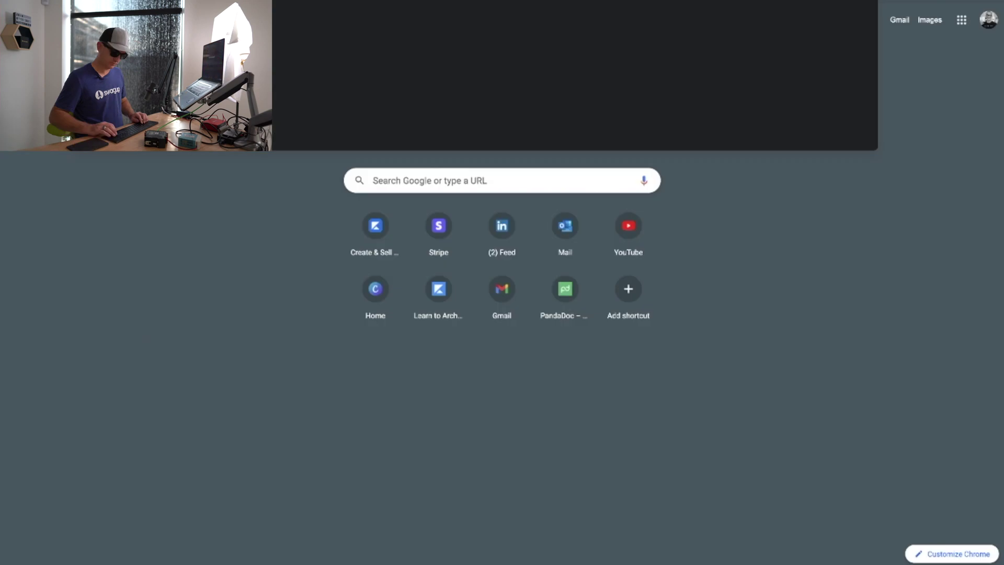
# Step: Browse to the master's 192.168.1.x address and open its Diagnostics pages
pyautogui.write('192.168.1.')
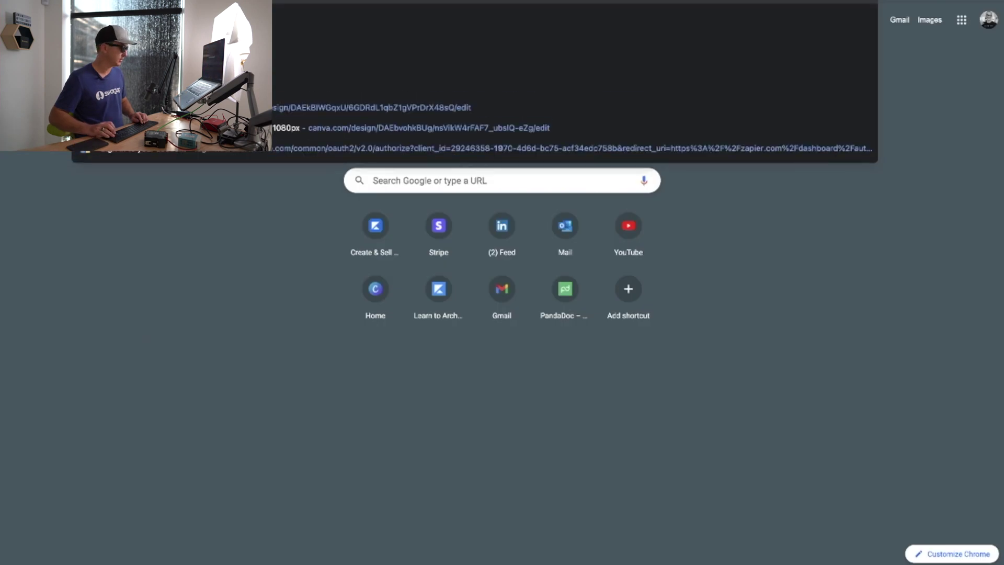
pyautogui.press('Return')
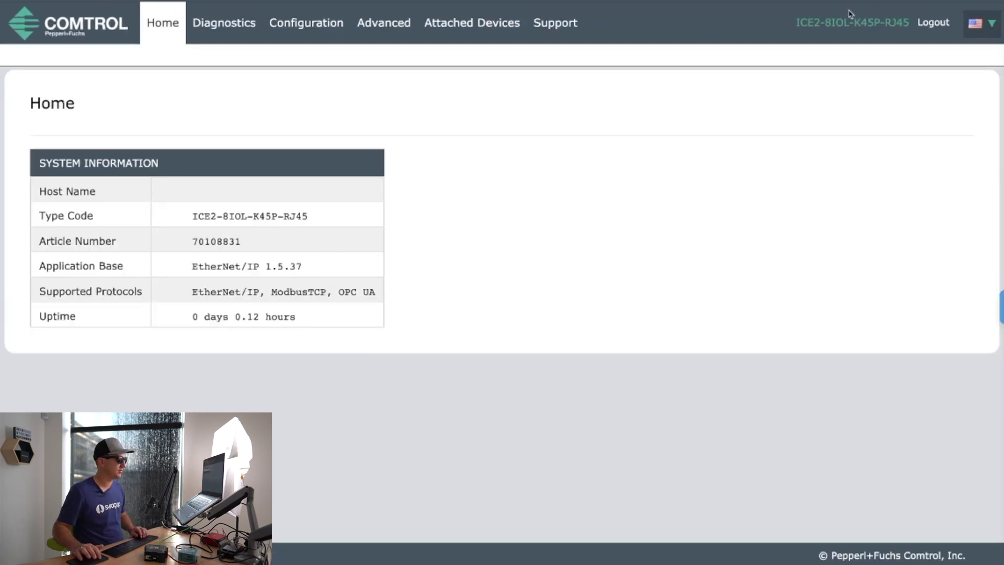
pyautogui.moveTo(797, 23); pyautogui.dragTo(906, 23)
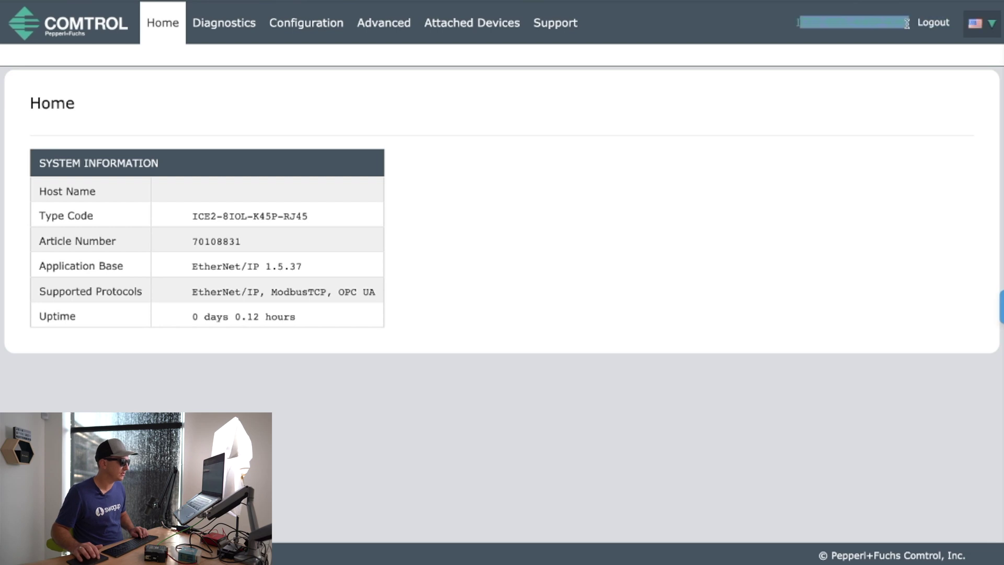
pyautogui.click(679, 122)
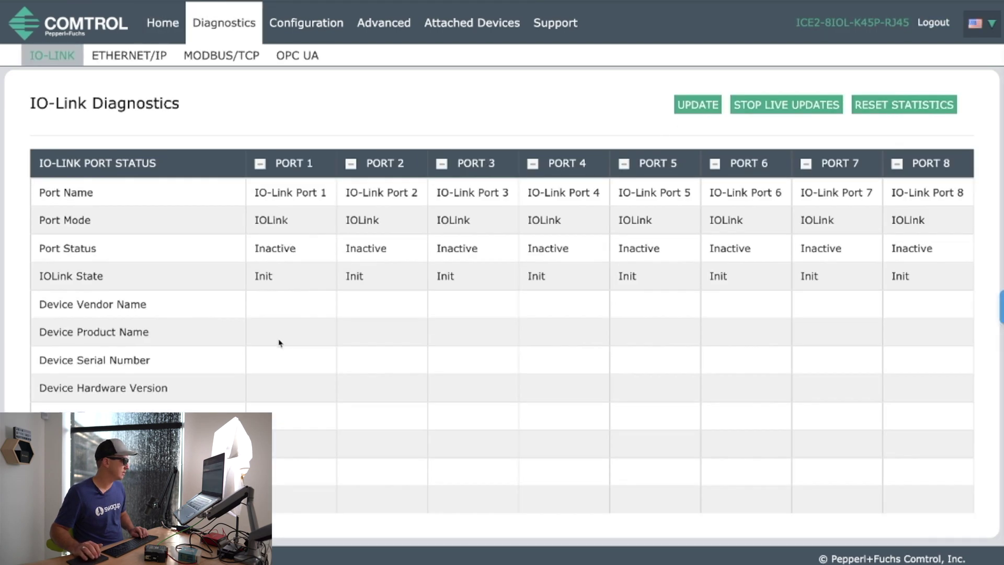
# Step: Scroll the IO-Link port table, then check the EtherNet/IP, Modbus/TCP and OPC UA diagnostics
pyautogui.scroll(-1, 280, 343)
pyautogui.scroll(1, 366, 303)
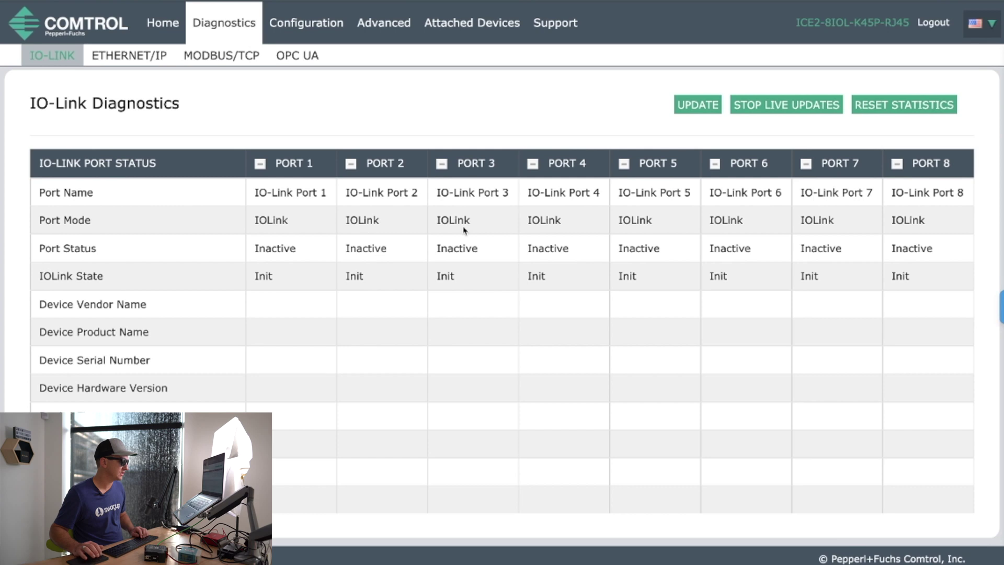
pyautogui.scroll(-1, 650, 162)
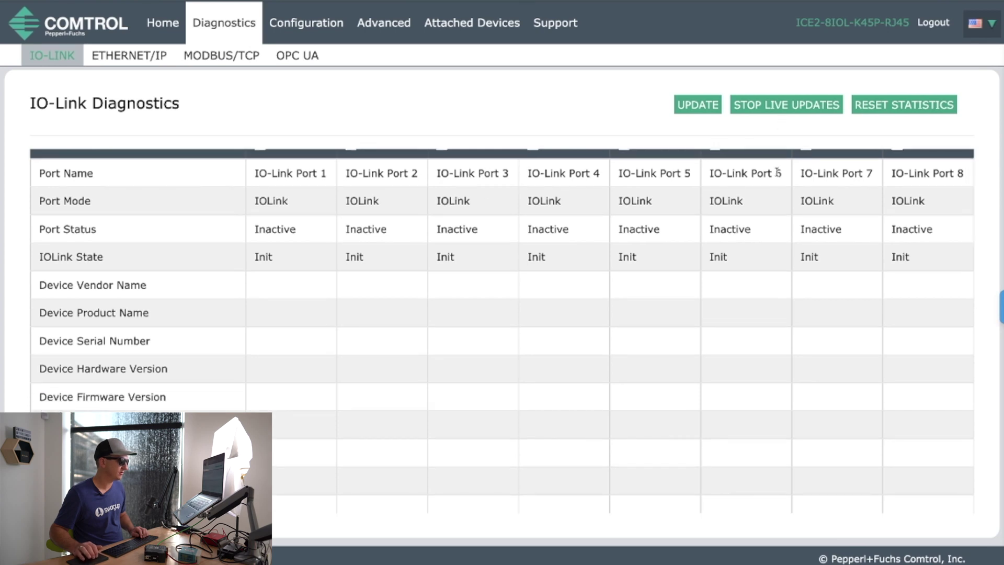
pyautogui.scroll(-10, 817, 261)
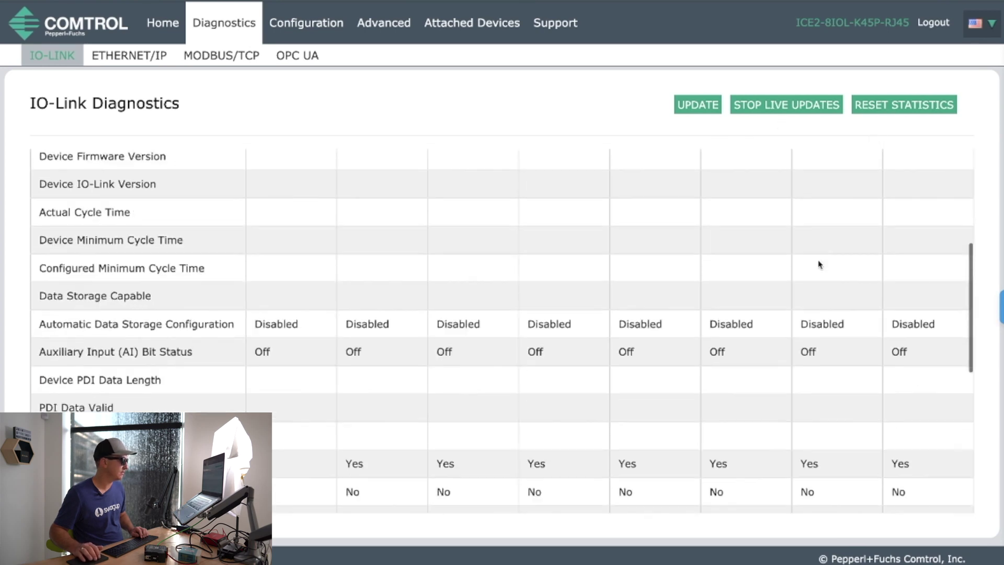
pyautogui.scroll(10, 818, 264)
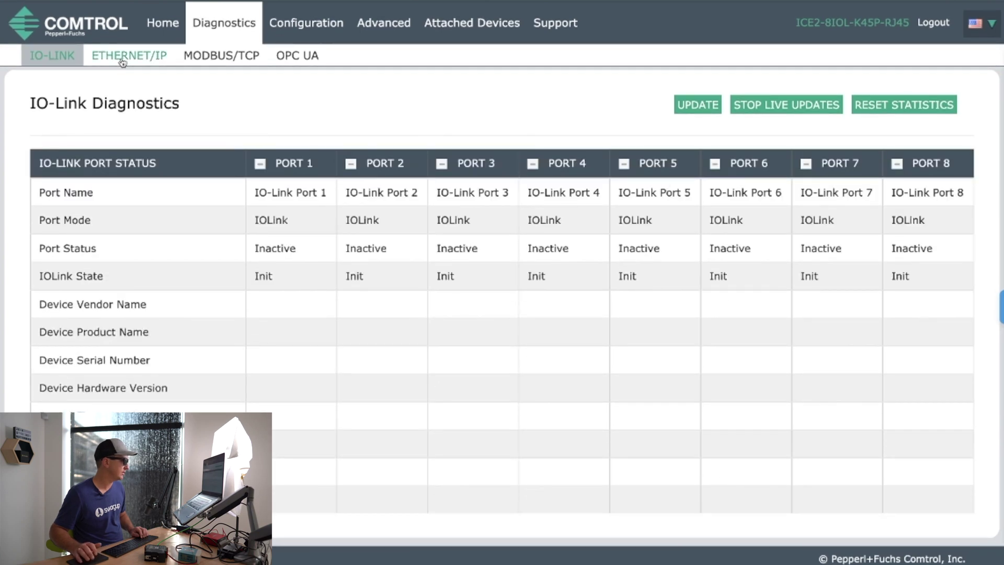
pyautogui.click(123, 62)
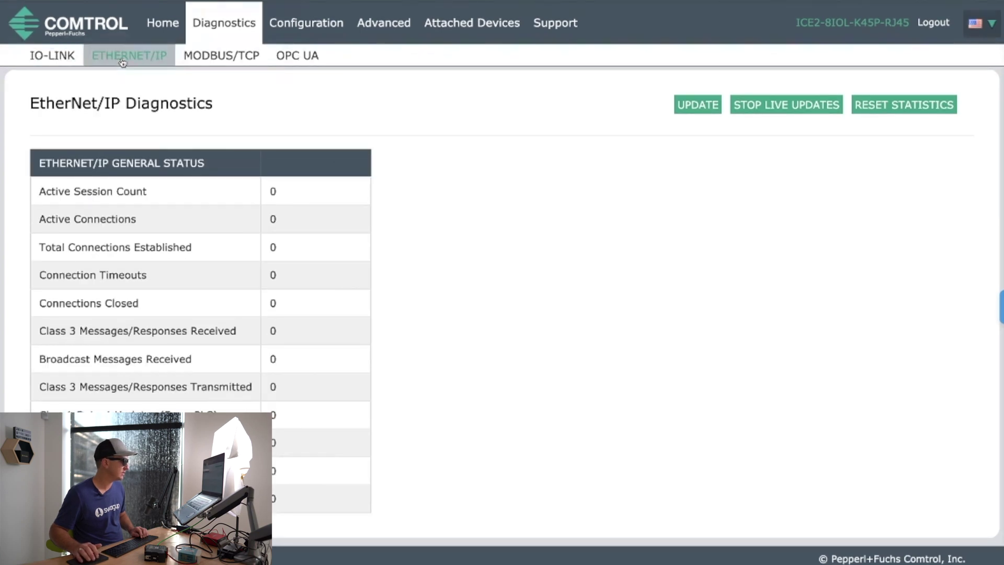
pyautogui.click(241, 63)
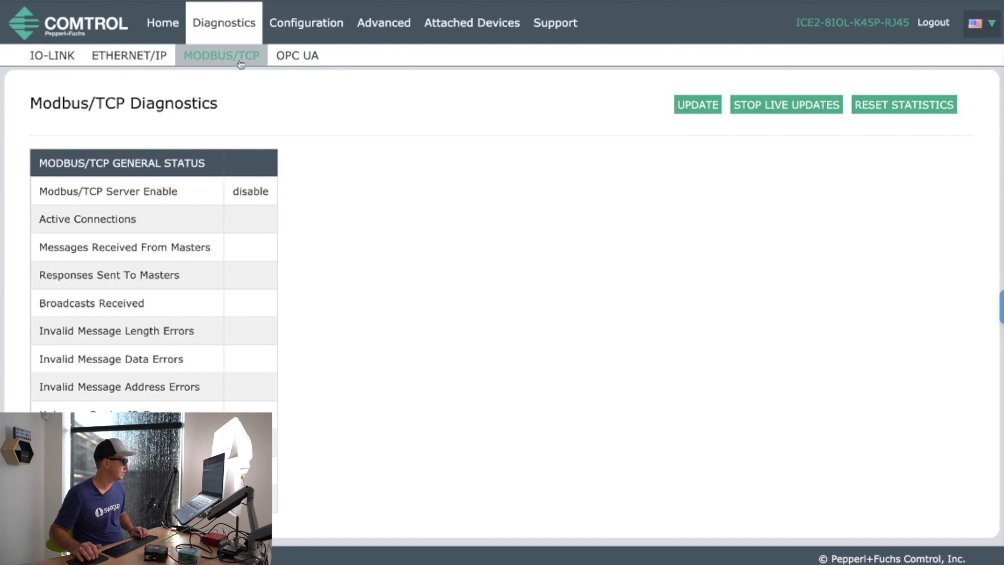
pyautogui.click(280, 62)
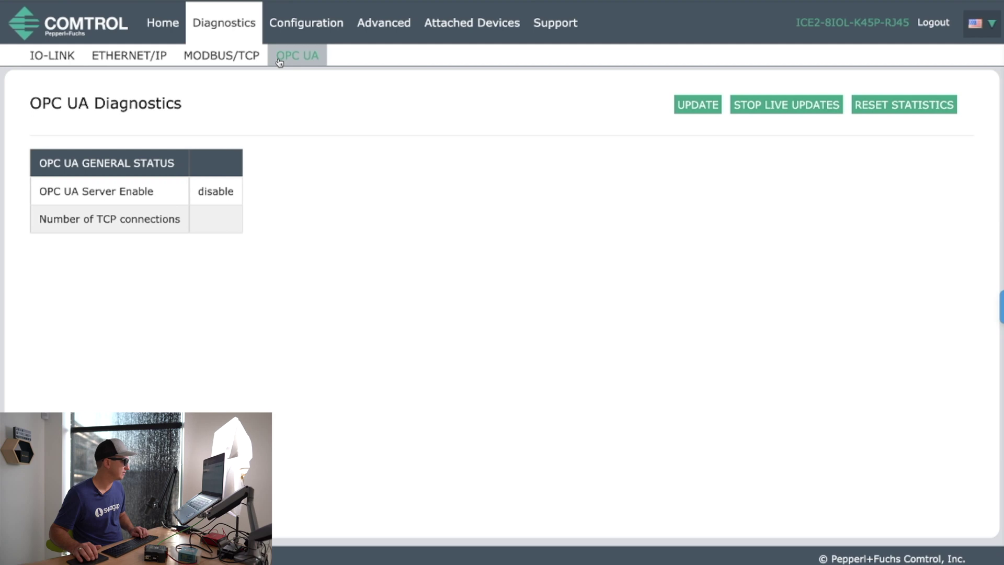
pyautogui.moveTo(156, 197); pyautogui.dragTo(21, 197)
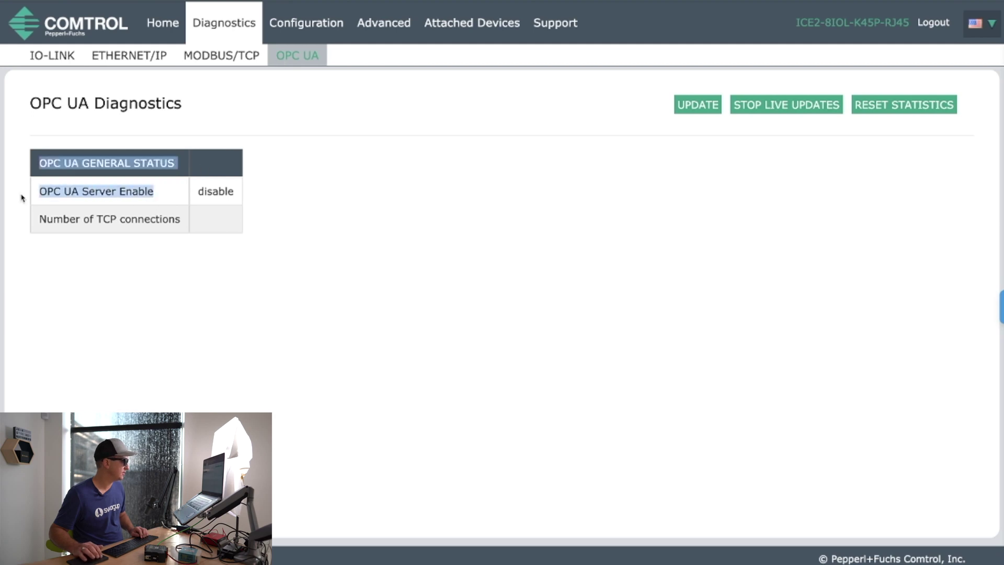
# Step: Open Configuration and scroll through the EtherNet/IP settings
pyautogui.click(302, 27)
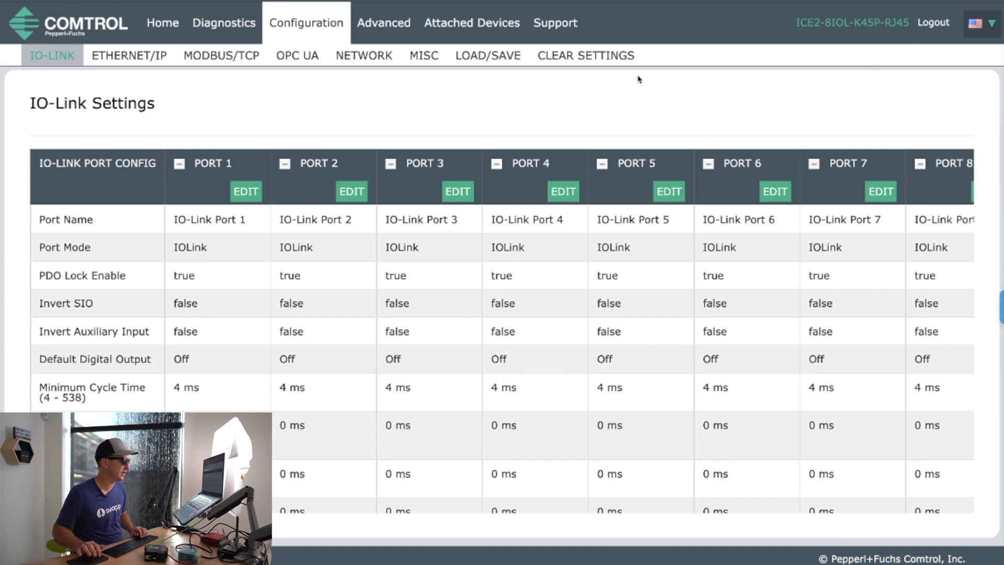
pyautogui.click(136, 59)
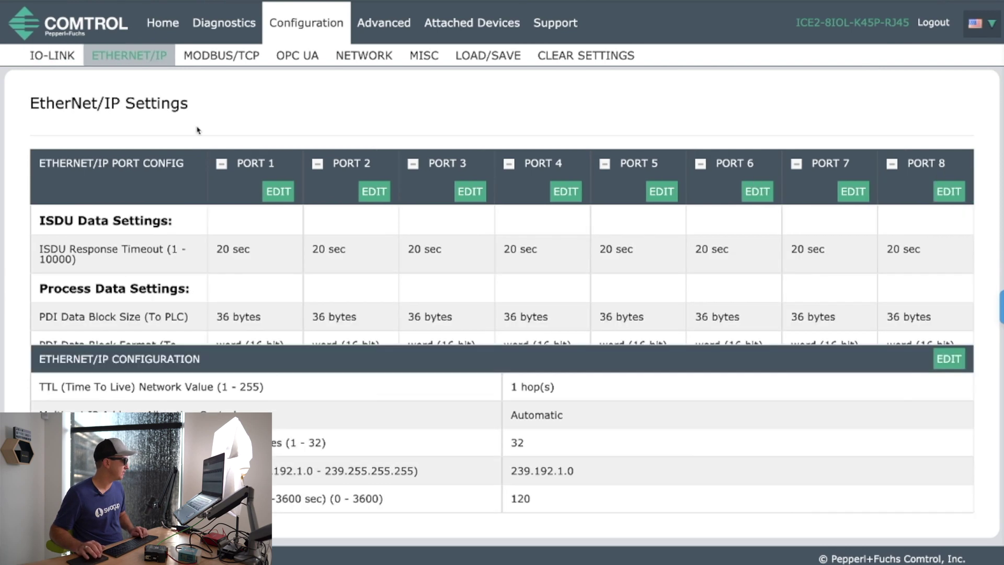
pyautogui.scroll(-5, 284, 238)
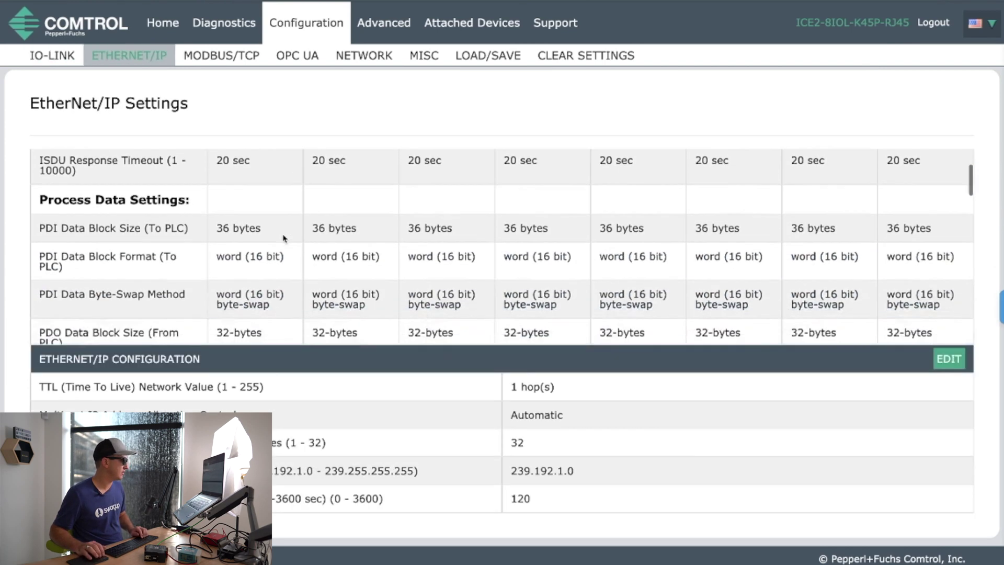
pyautogui.scroll(-5, 284, 239)
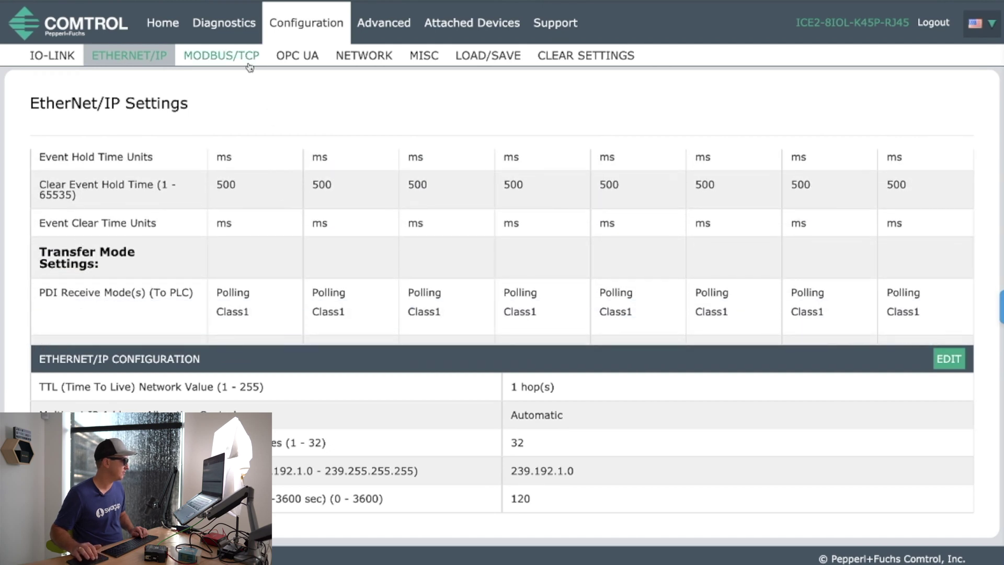
# Step: Review the Modbus/TCP, OPC UA, Network and Misc settings, ending on Load/Save
pyautogui.click(249, 63)
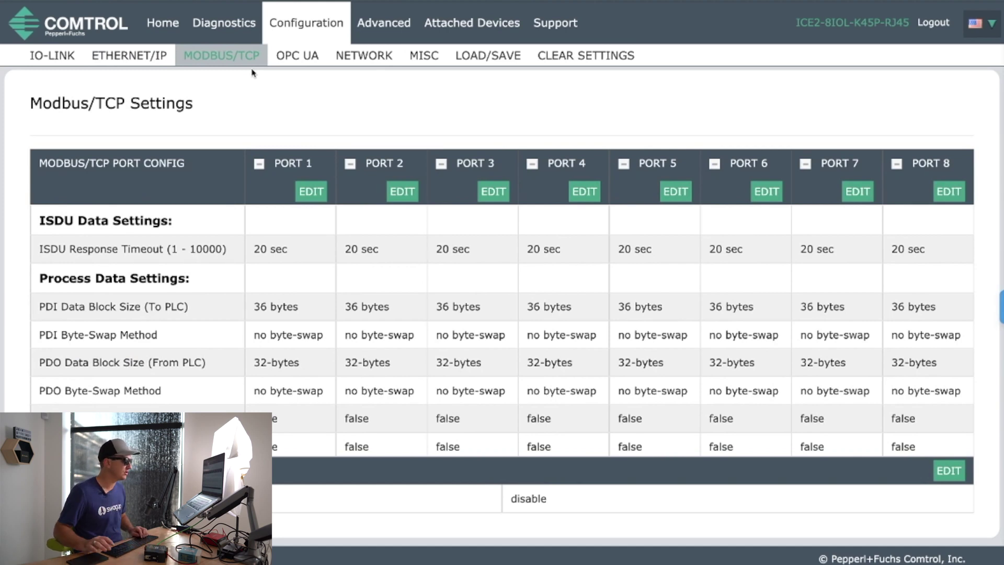
pyautogui.click(312, 55)
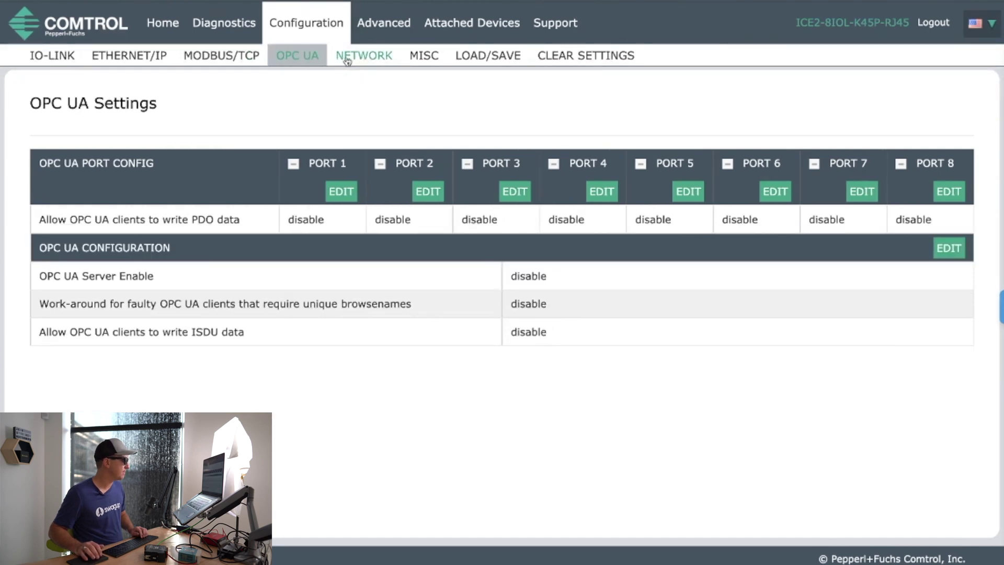
pyautogui.click(347, 61)
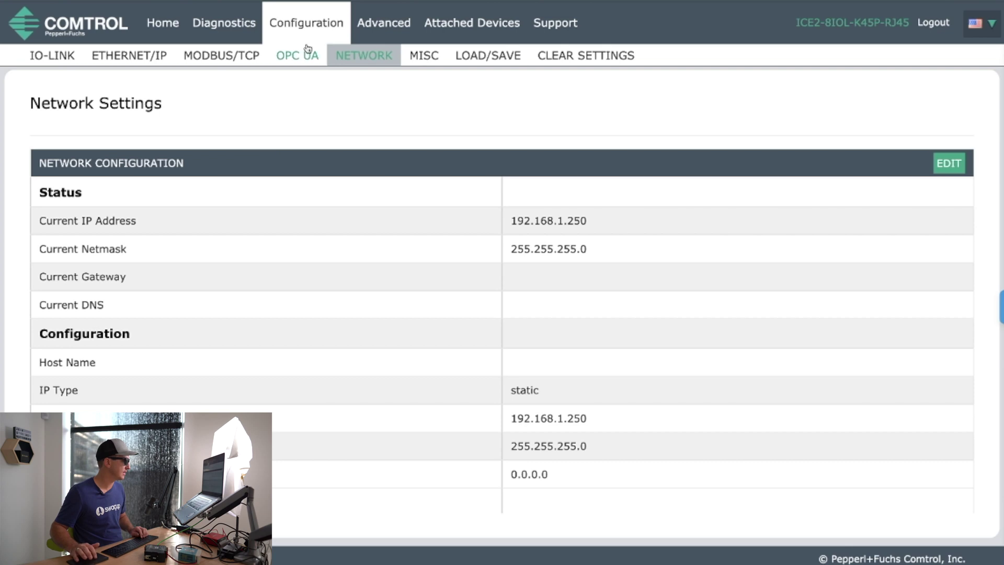
pyautogui.click(434, 63)
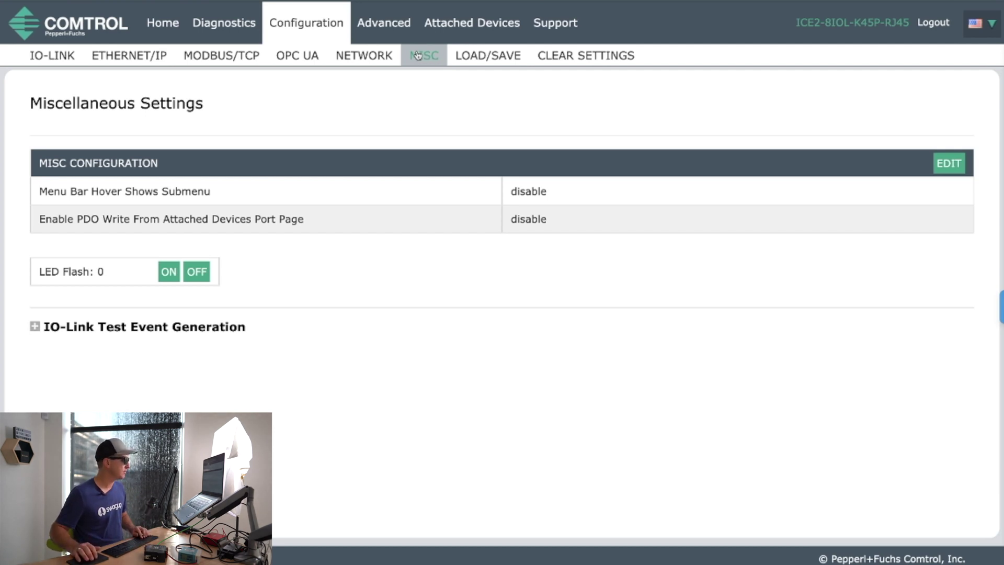
pyautogui.click(470, 58)
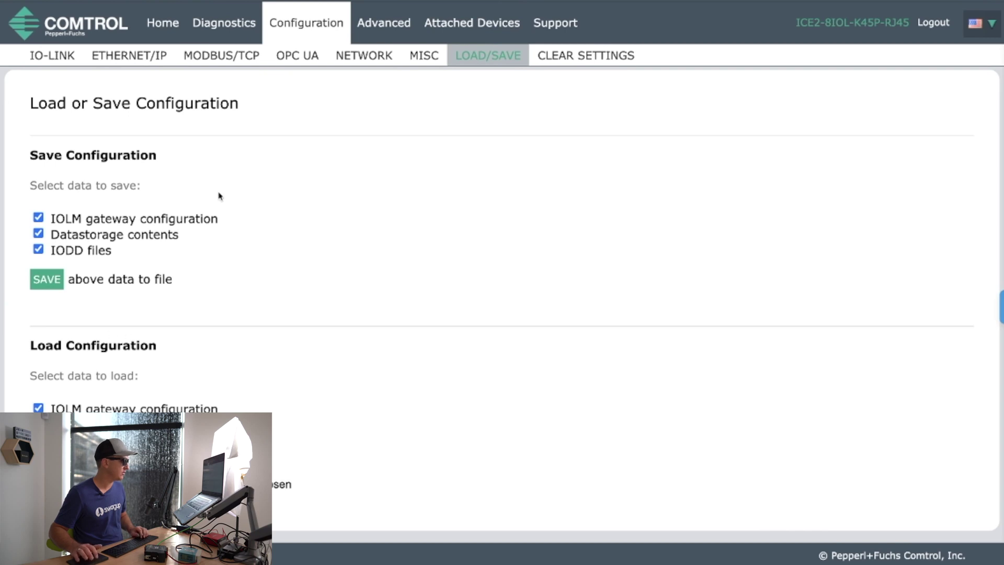
# Step: Open Clear Settings and highlight 'IODD' in the first option, then go to Advanced Software
pyautogui.click(566, 64)
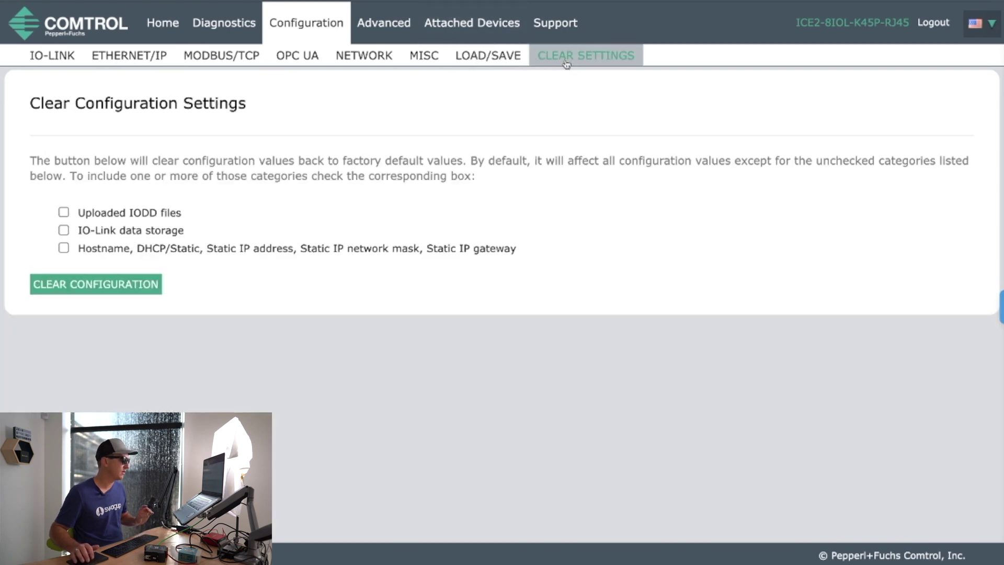
pyautogui.doubleClick(134, 213)
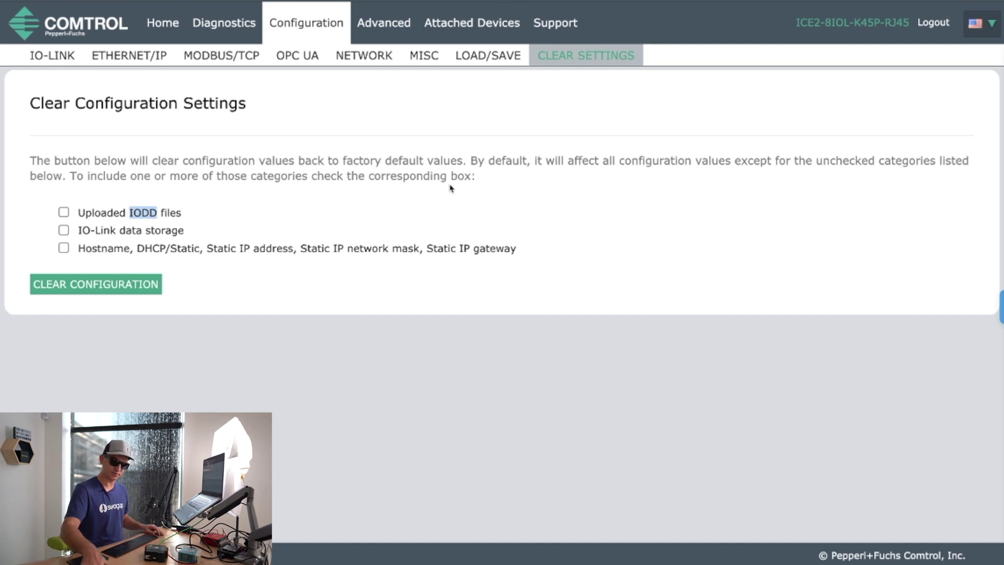
pyautogui.click(400, 36)
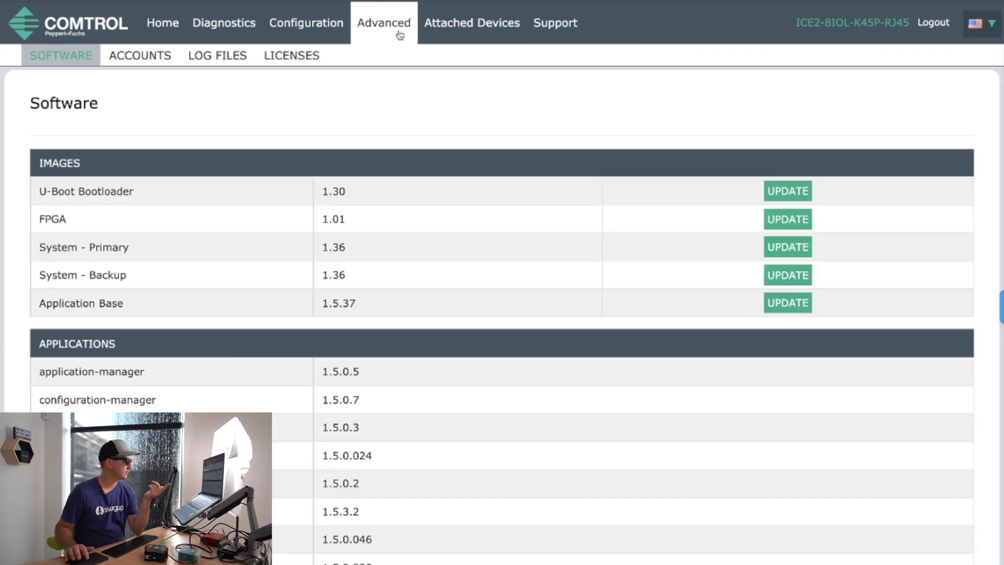
# Step: Scroll through the software image versions, then view the Accounts and Log Files pages
pyautogui.scroll(-1, 198, 163)
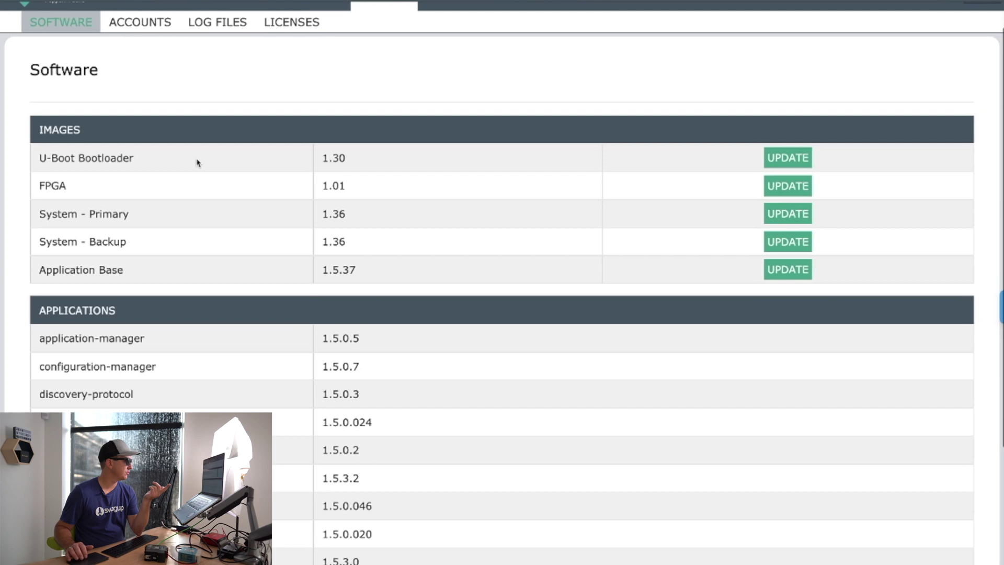
pyautogui.scroll(-1, 197, 163)
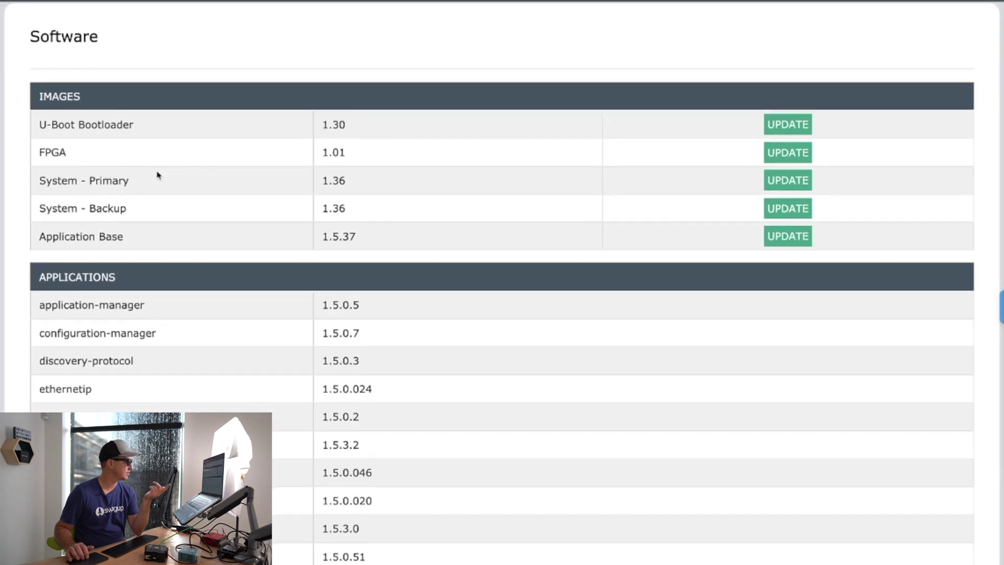
pyautogui.scroll(-4, 156, 172)
pyautogui.scroll(6, 178, 131)
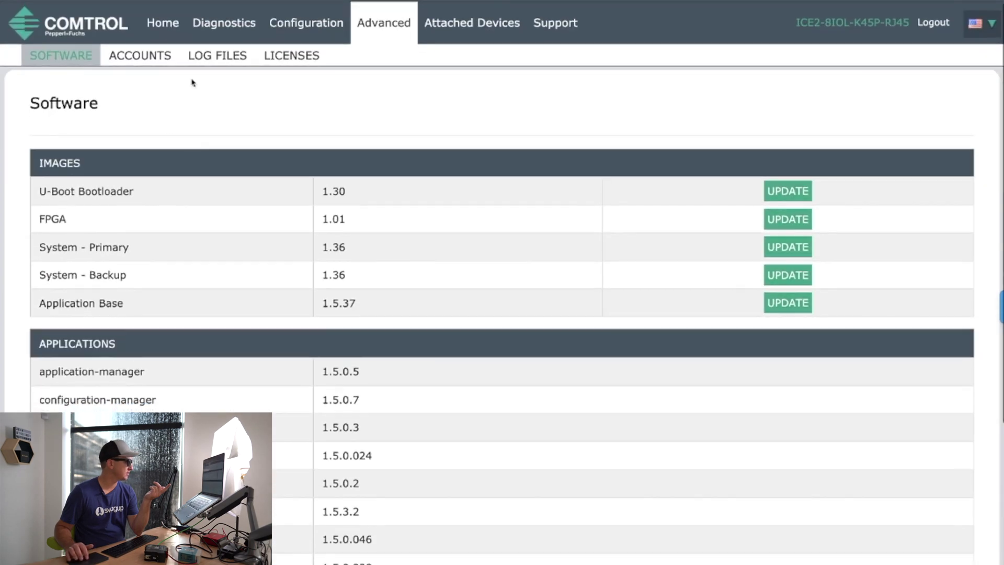
pyautogui.scroll(-6, 184, 242)
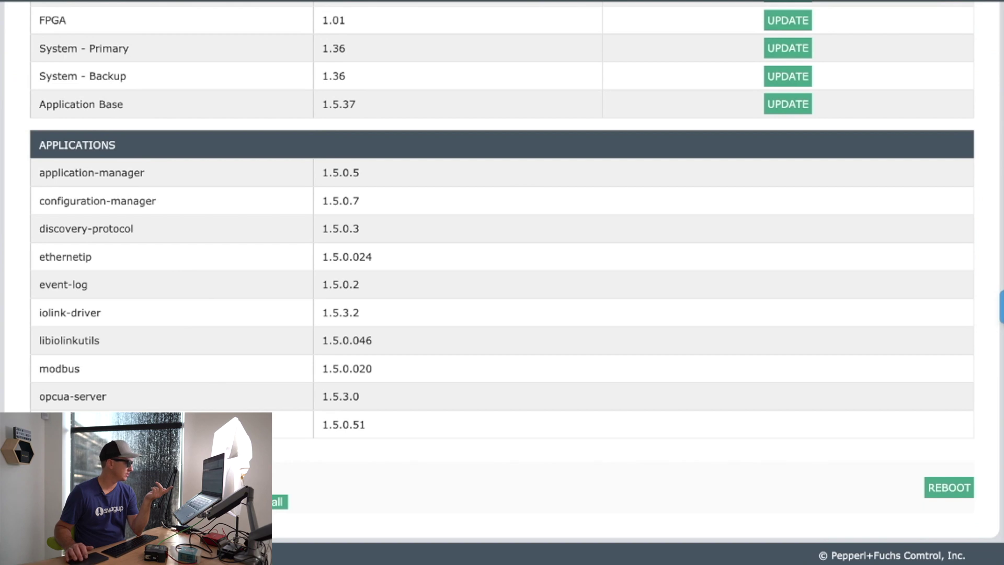
pyautogui.scroll(6, 221, 142)
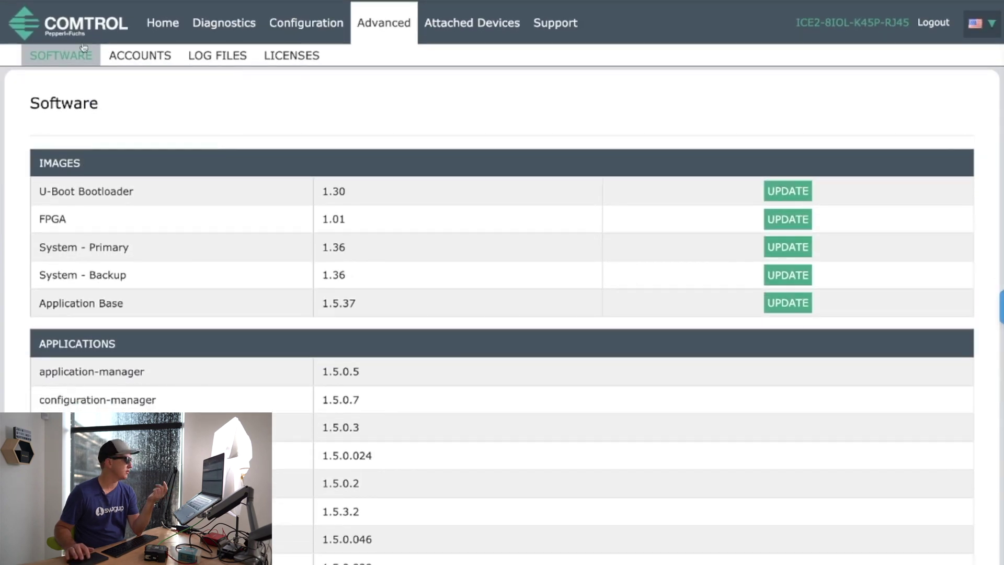
pyautogui.click(121, 59)
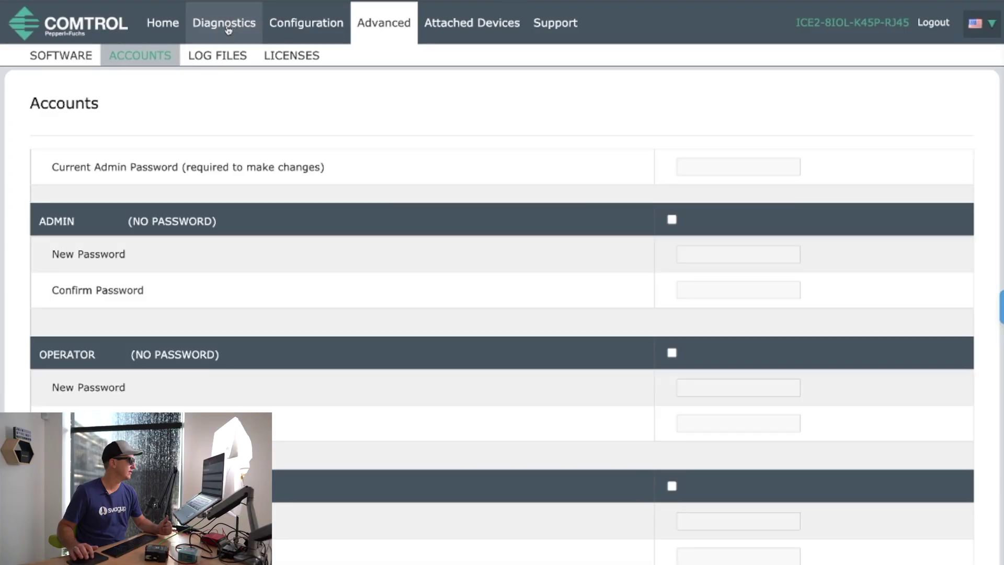
pyautogui.click(217, 59)
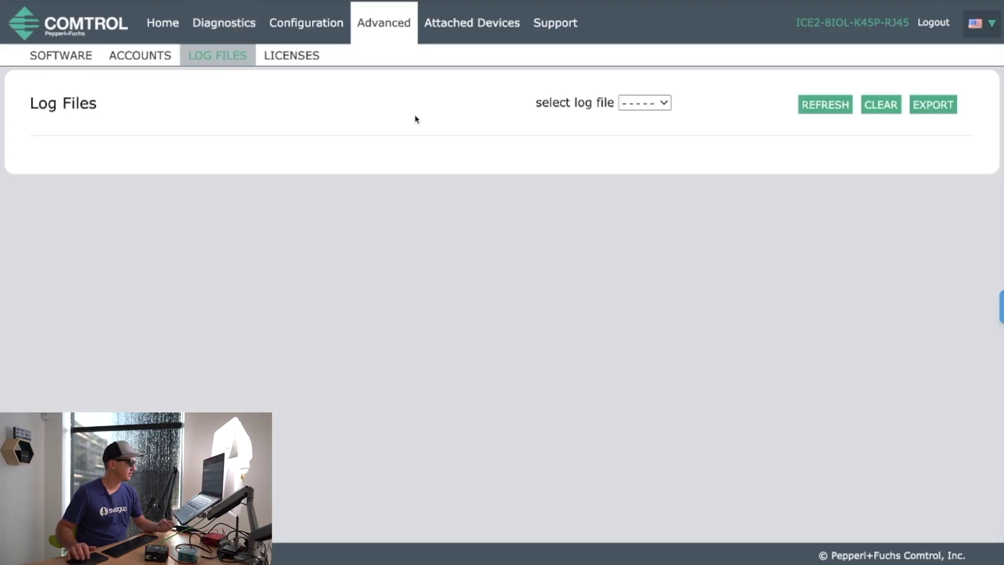
# Step: Browse the Licenses list, selecting buildroot through zlib, then open the Attached Devices IODD page
pyautogui.click(302, 50)
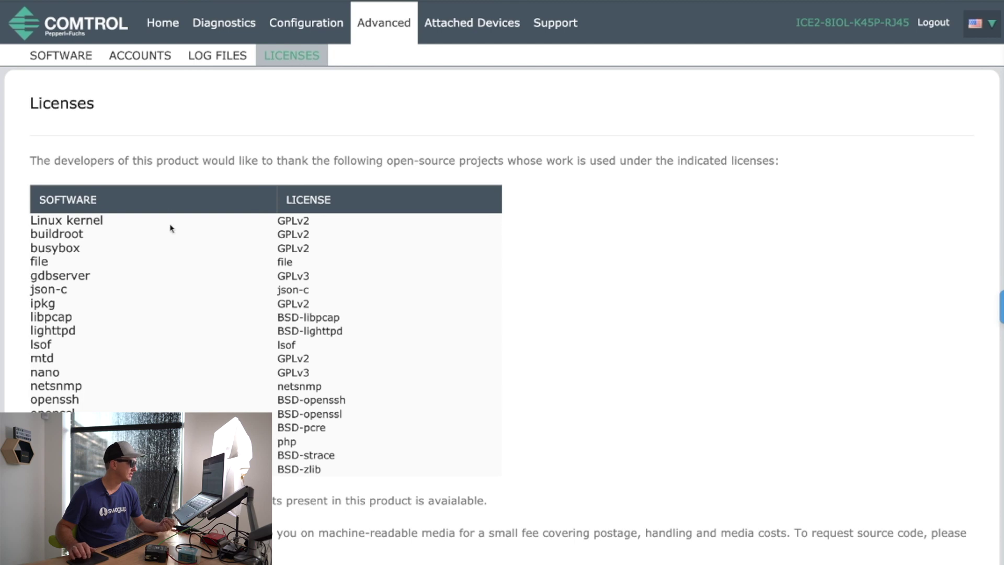
pyautogui.scroll(-2, 171, 228)
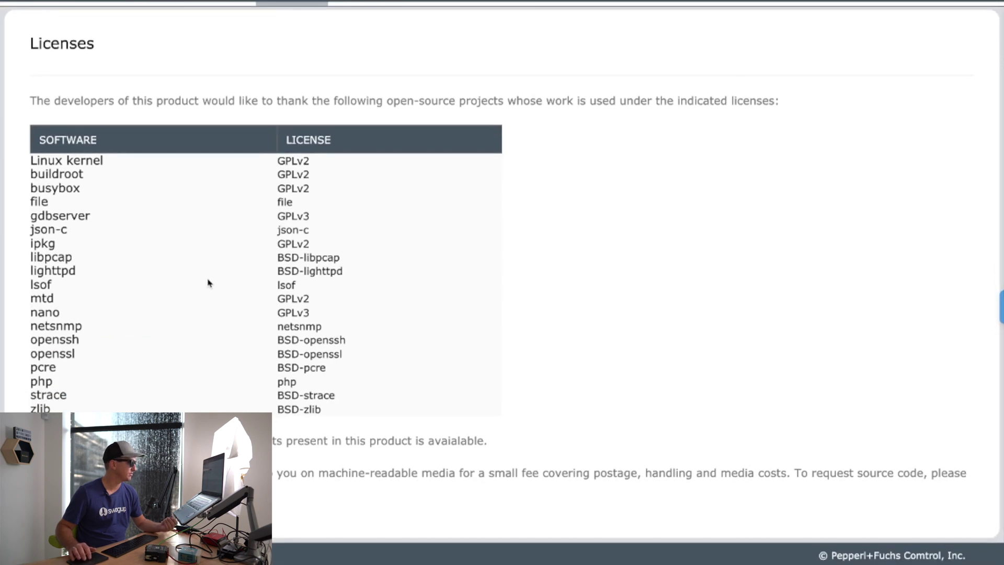
pyautogui.moveTo(41, 408); pyautogui.dragTo(45, 174)
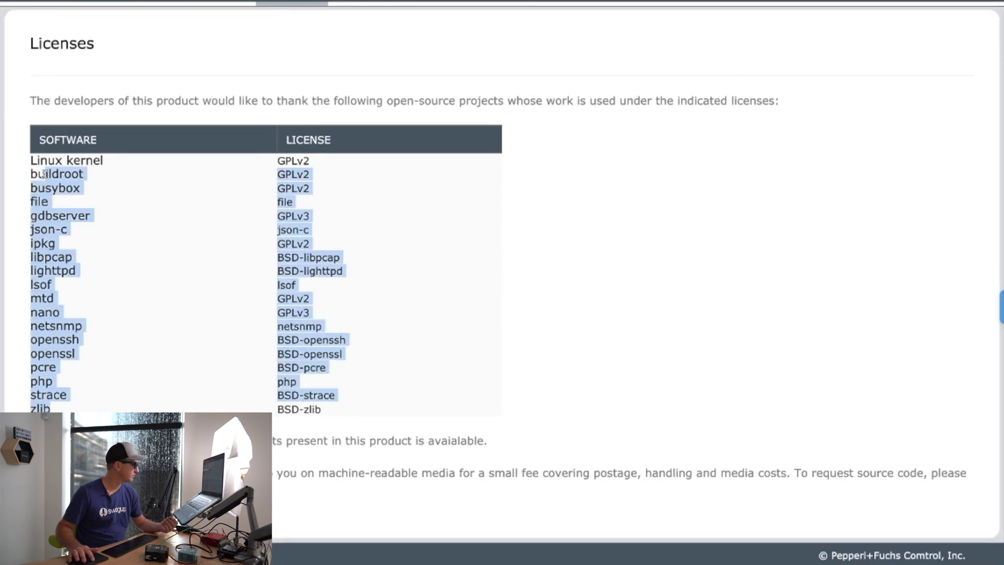
pyautogui.scroll(2, 465, 97)
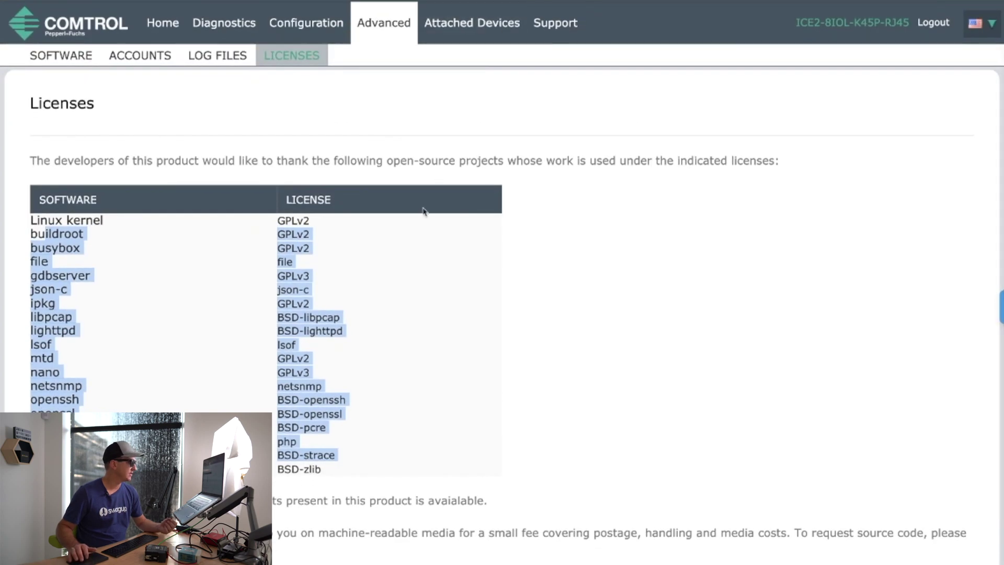
pyautogui.click(456, 38)
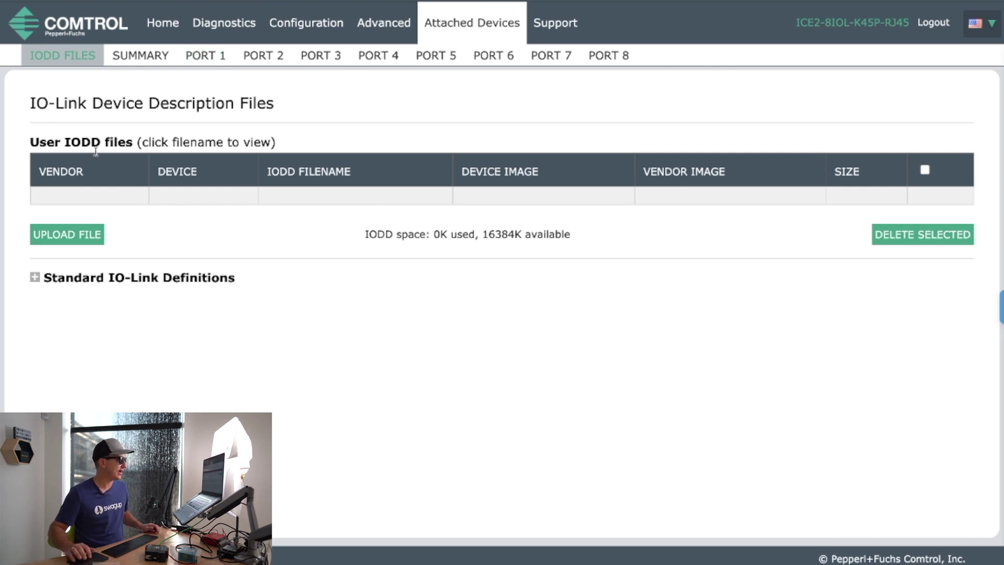
# Step: Dismiss the No IODD File warnings on the Port 1 and Port 2 pages, then open Support
pyautogui.click(682, 323)
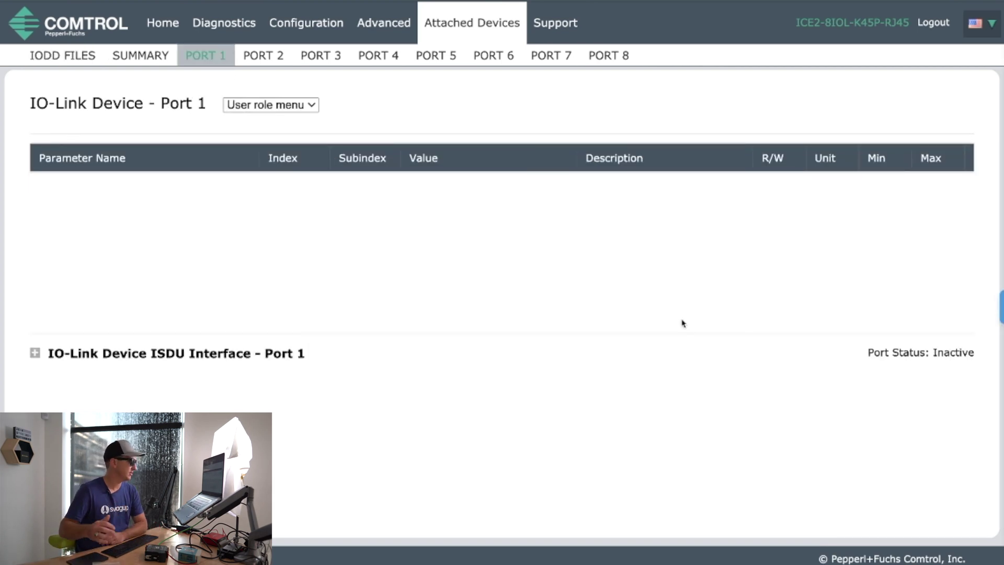
pyautogui.click(266, 62)
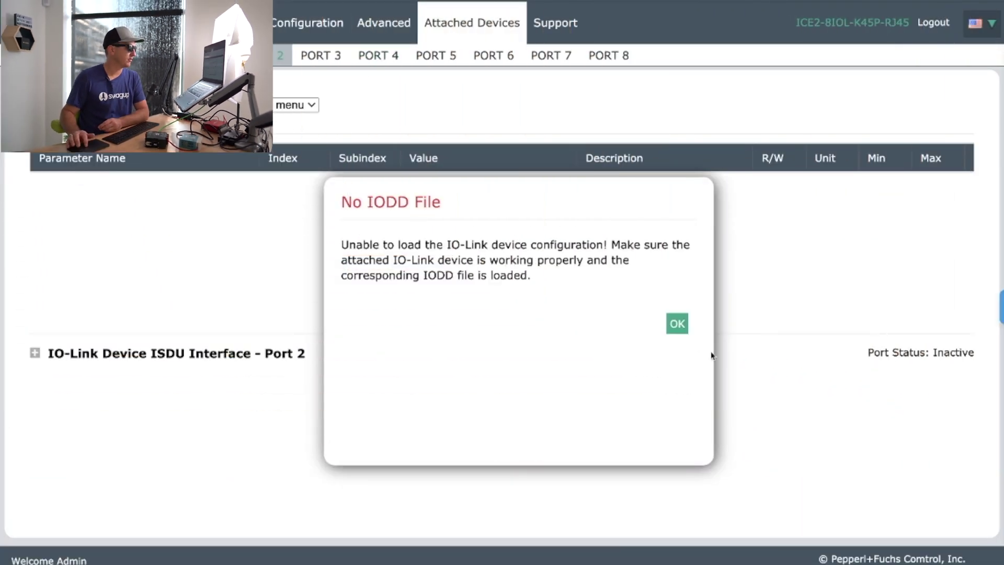
pyautogui.click(679, 323)
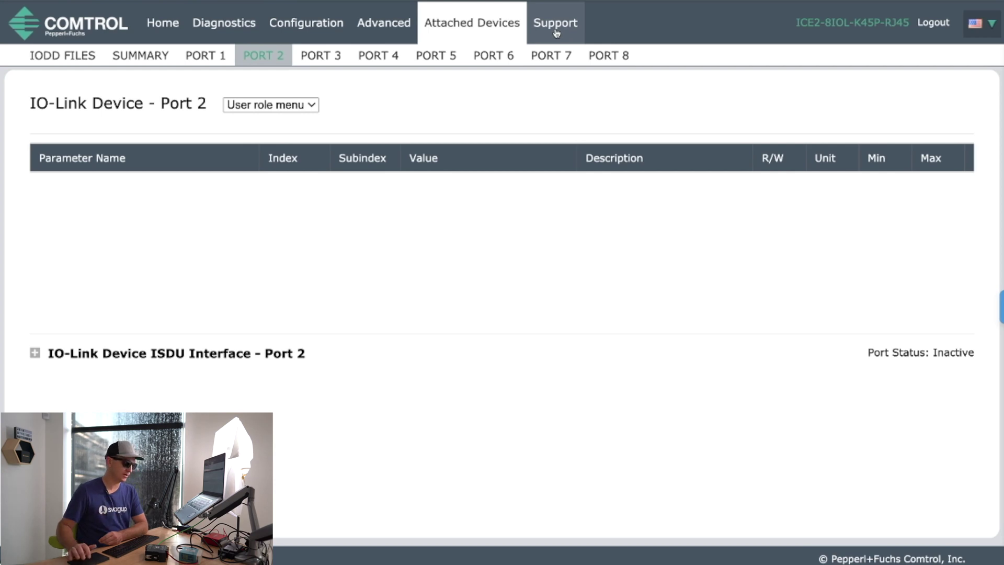
pyautogui.click(555, 33)
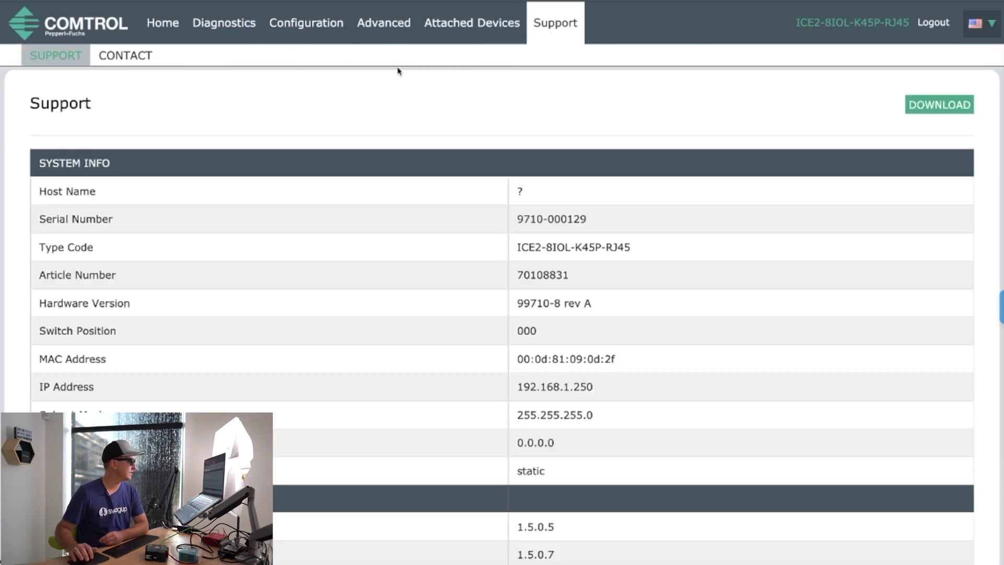